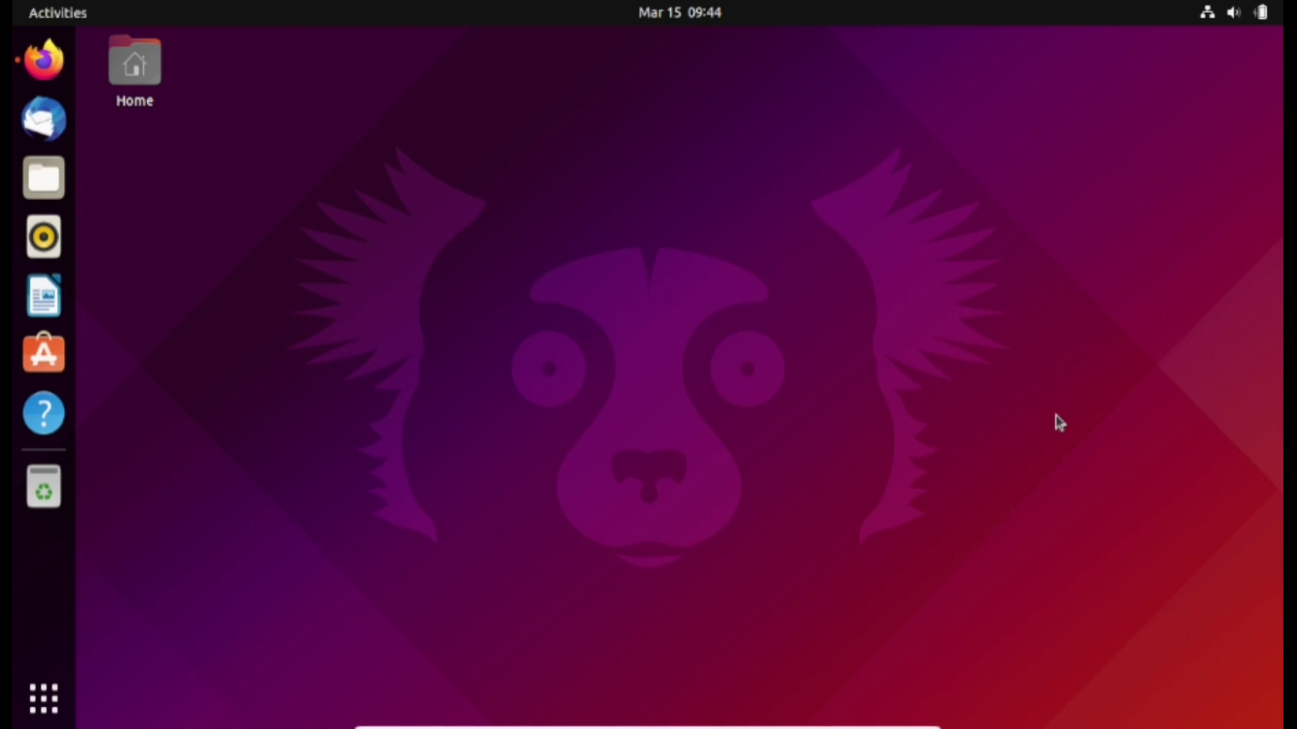
Show the full application grid from the dock's Show Applications button
left_click(62, 701)
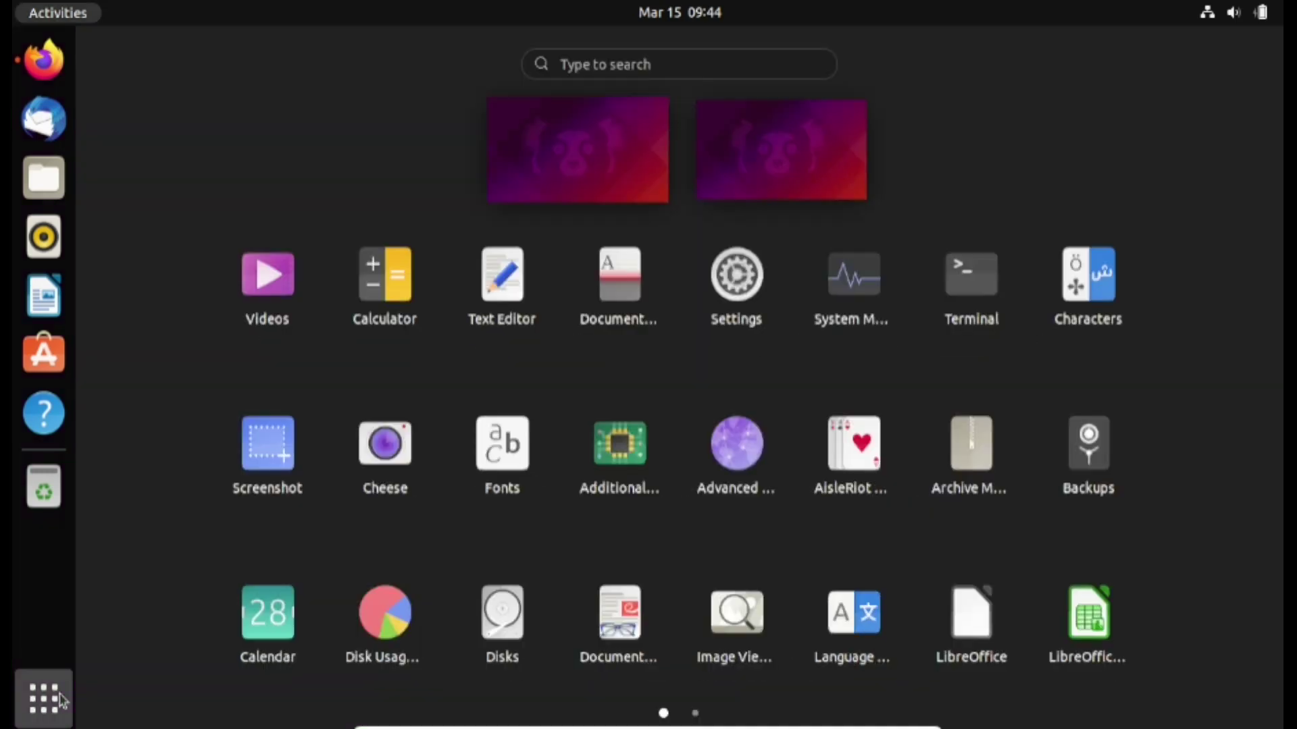
Search 'online account' and launch the Settings Online Accounts page
type("o")
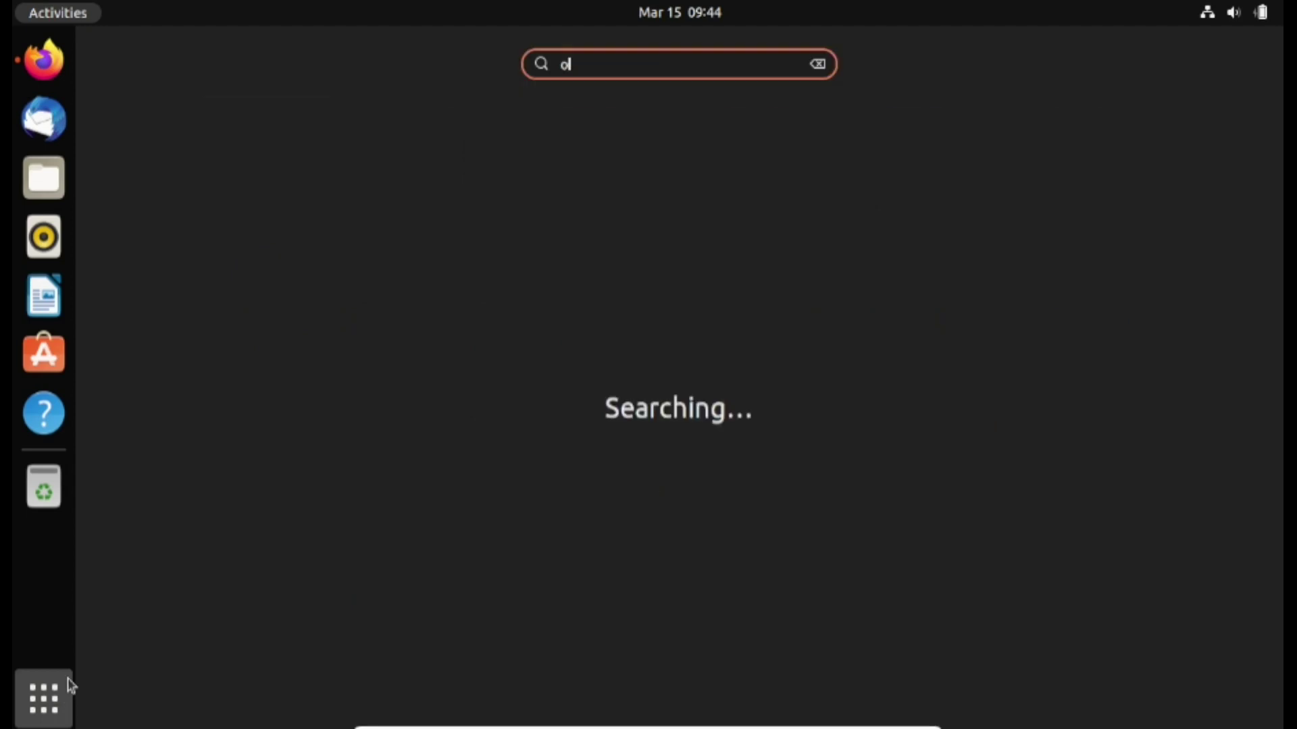
type("nline account")
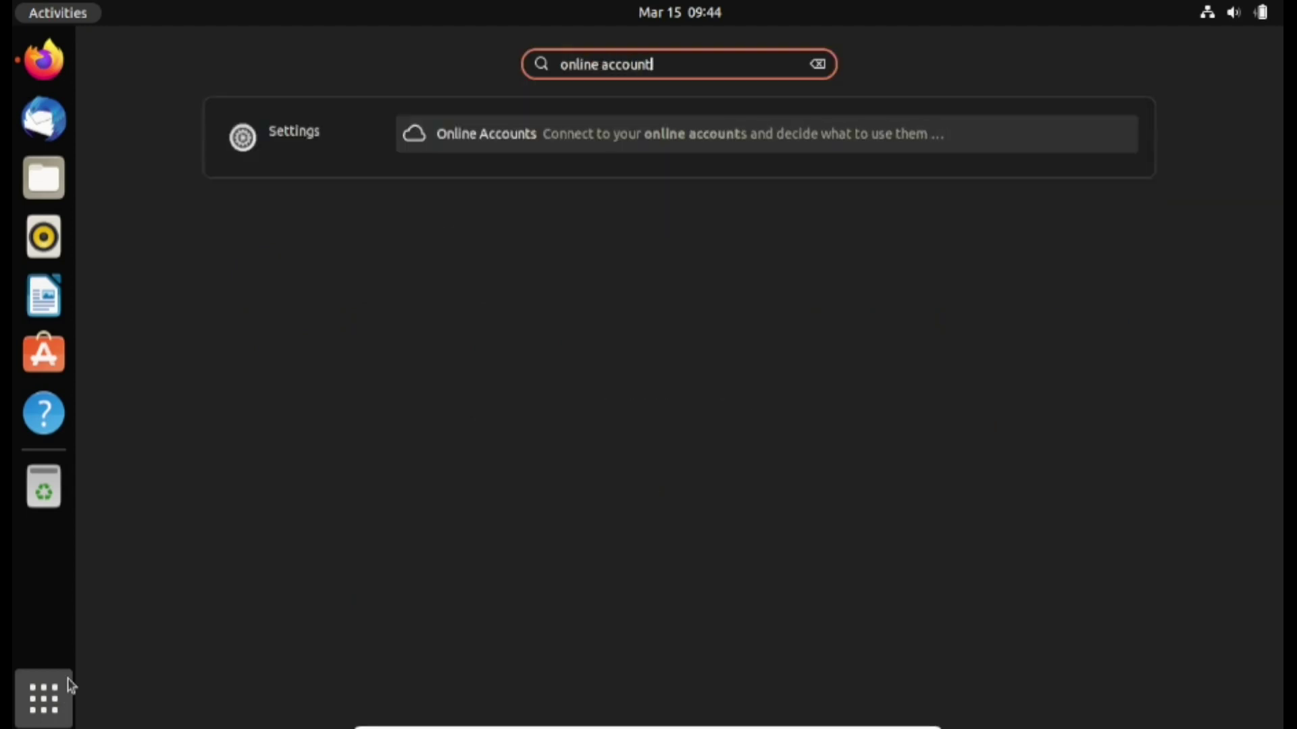
key("Return")
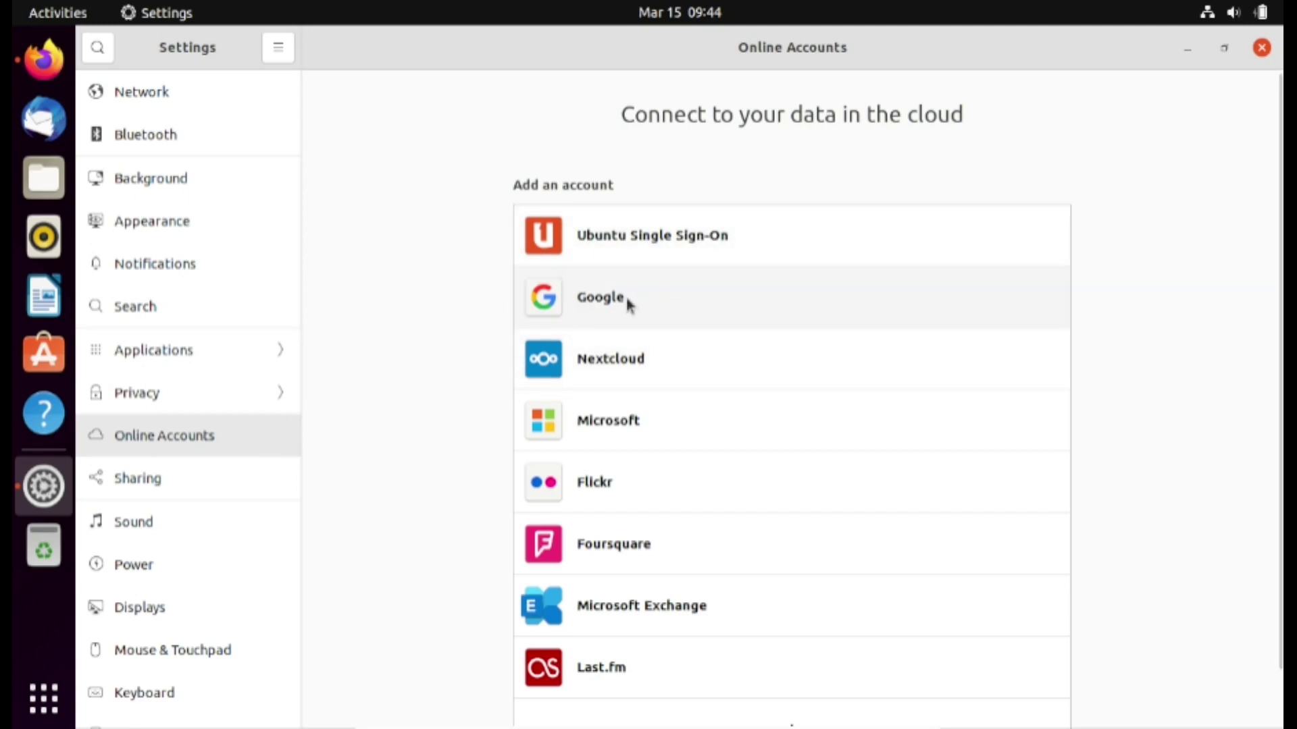
Choose the Google provider and sign in with the account's e-mail address and password
left_click(663, 295)
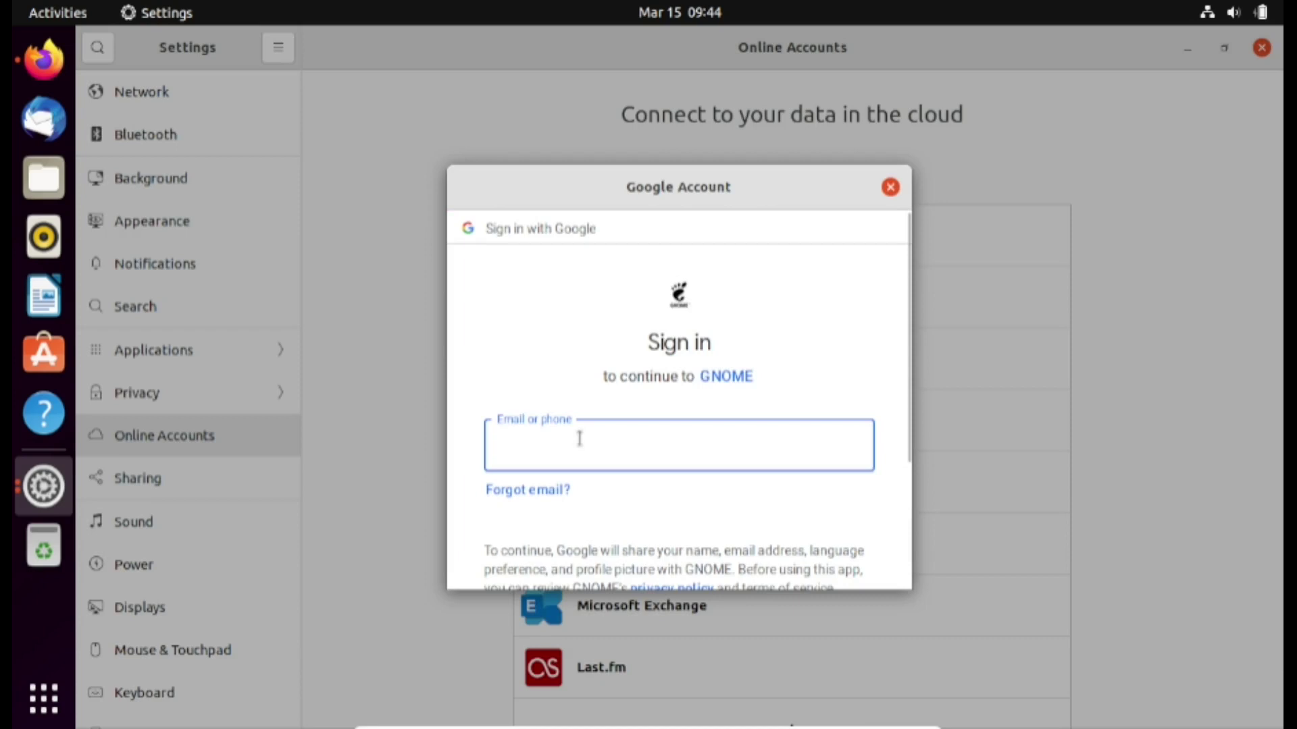
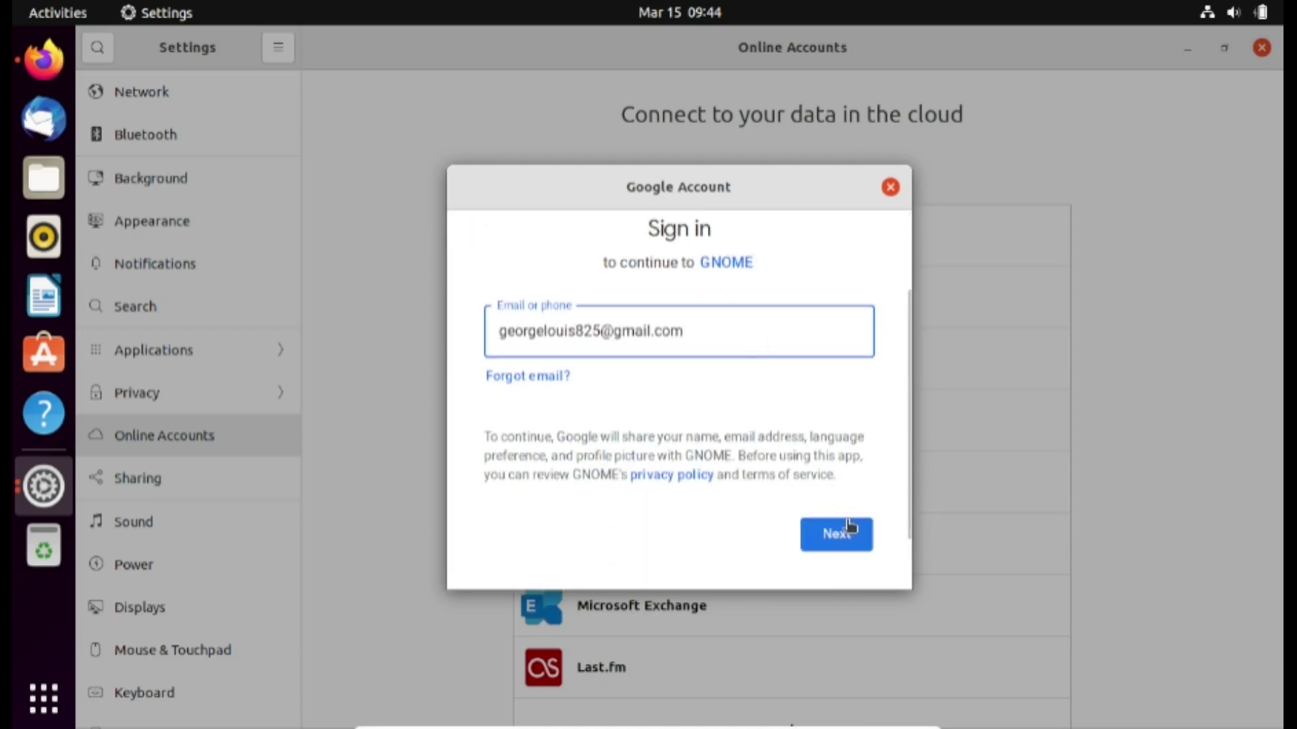
left_click(841, 537)
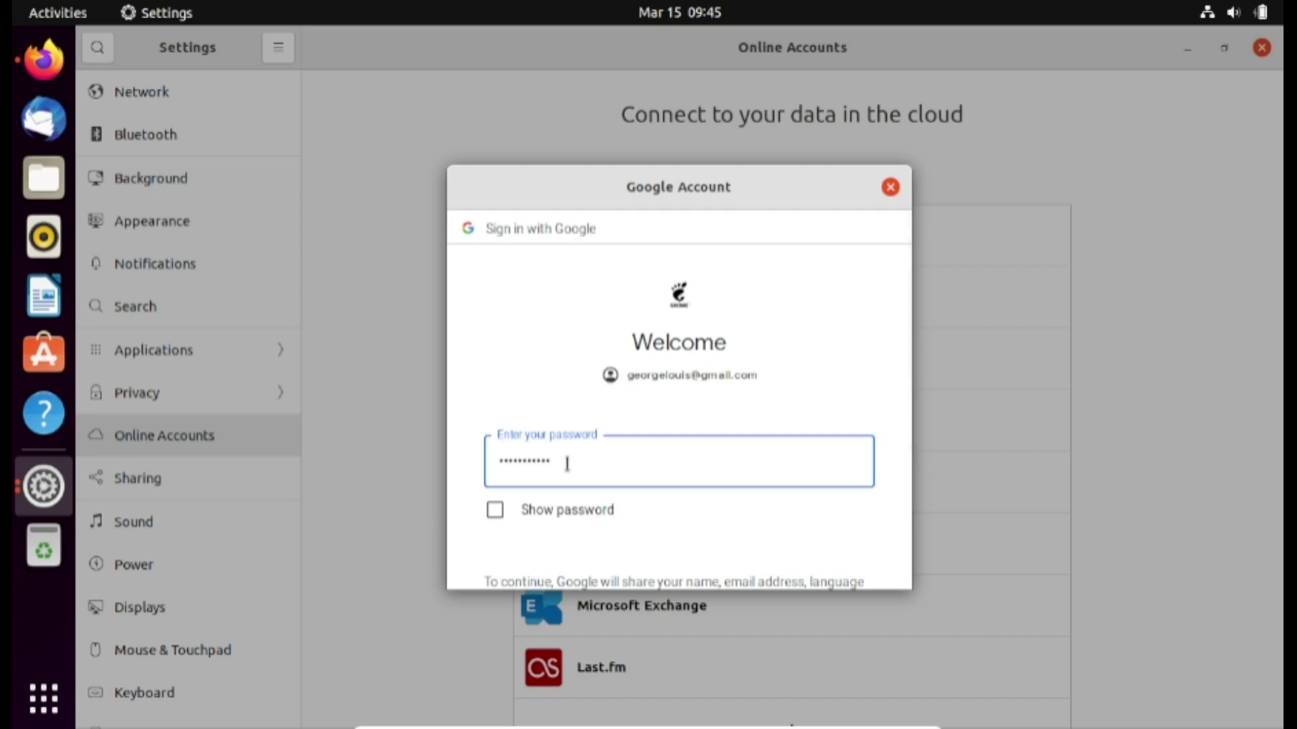
scroll(608, 459, "down", 3)
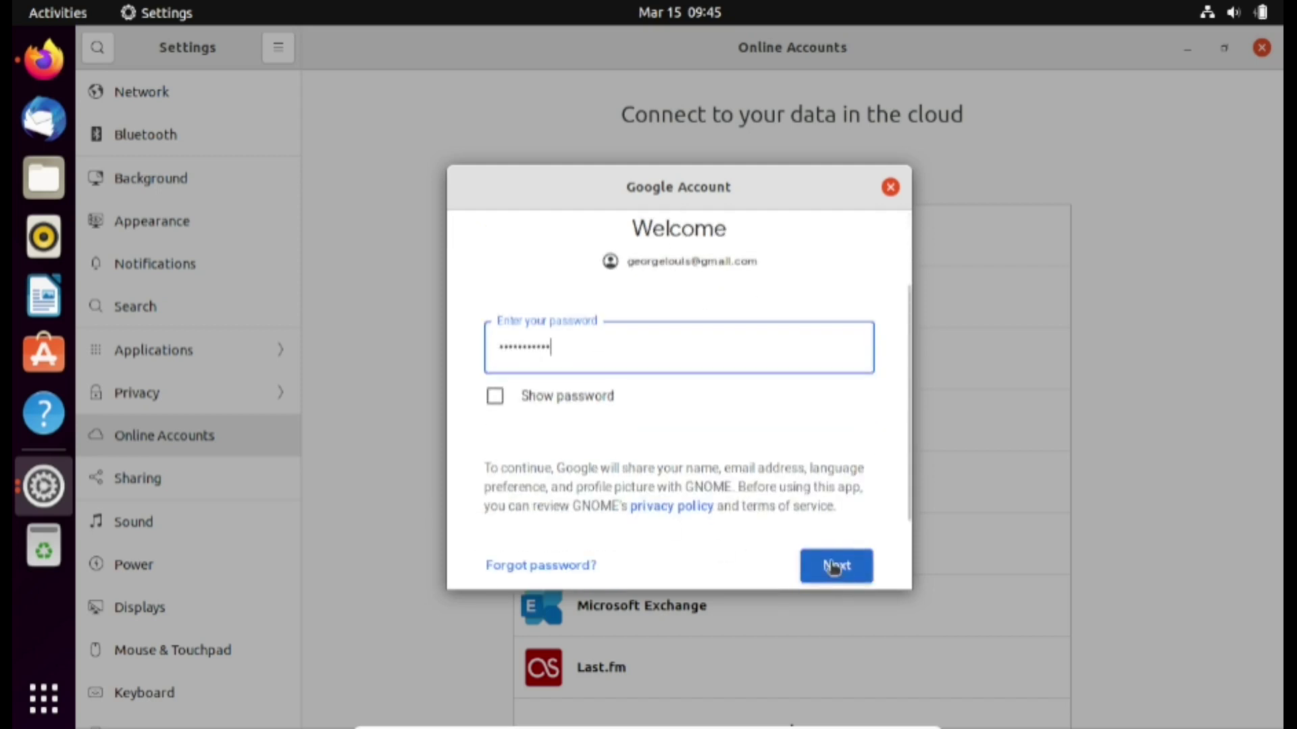
left_click(834, 566)
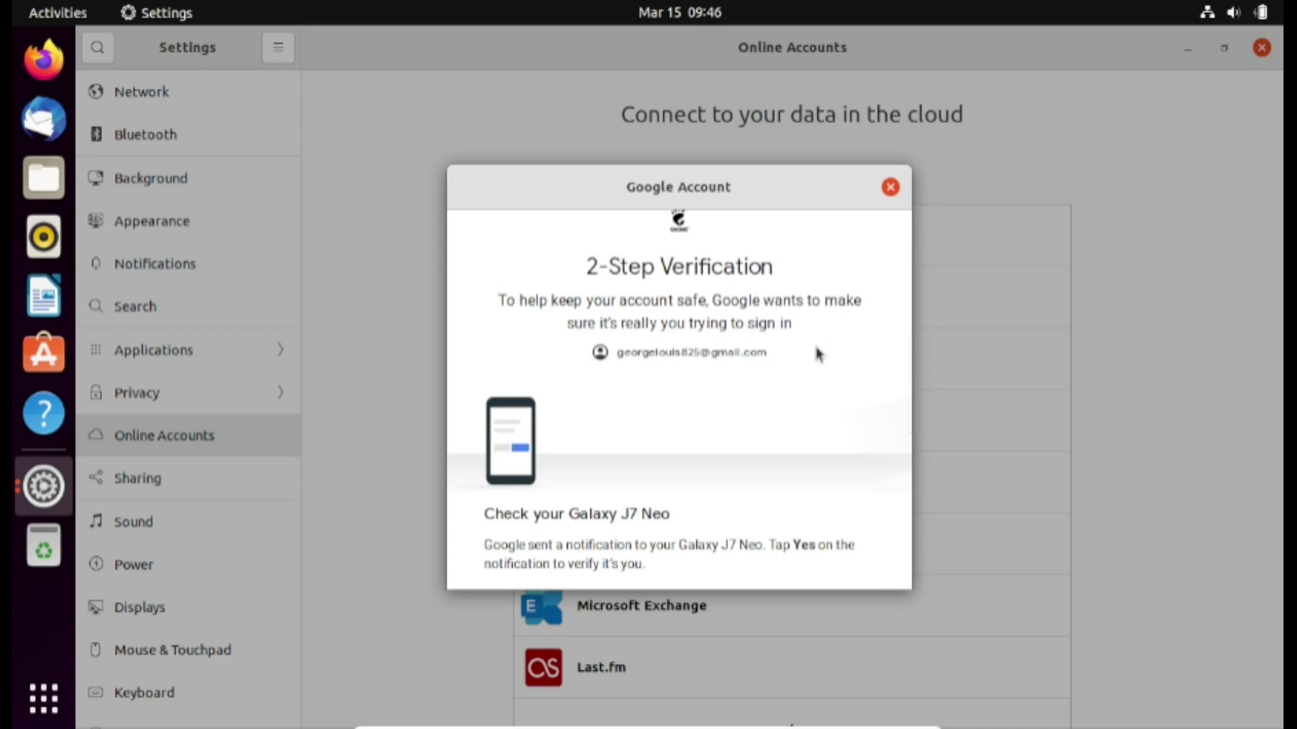
Review the Google consent page and allow GNOME access to the account
scroll(853, 352, "down", 3)
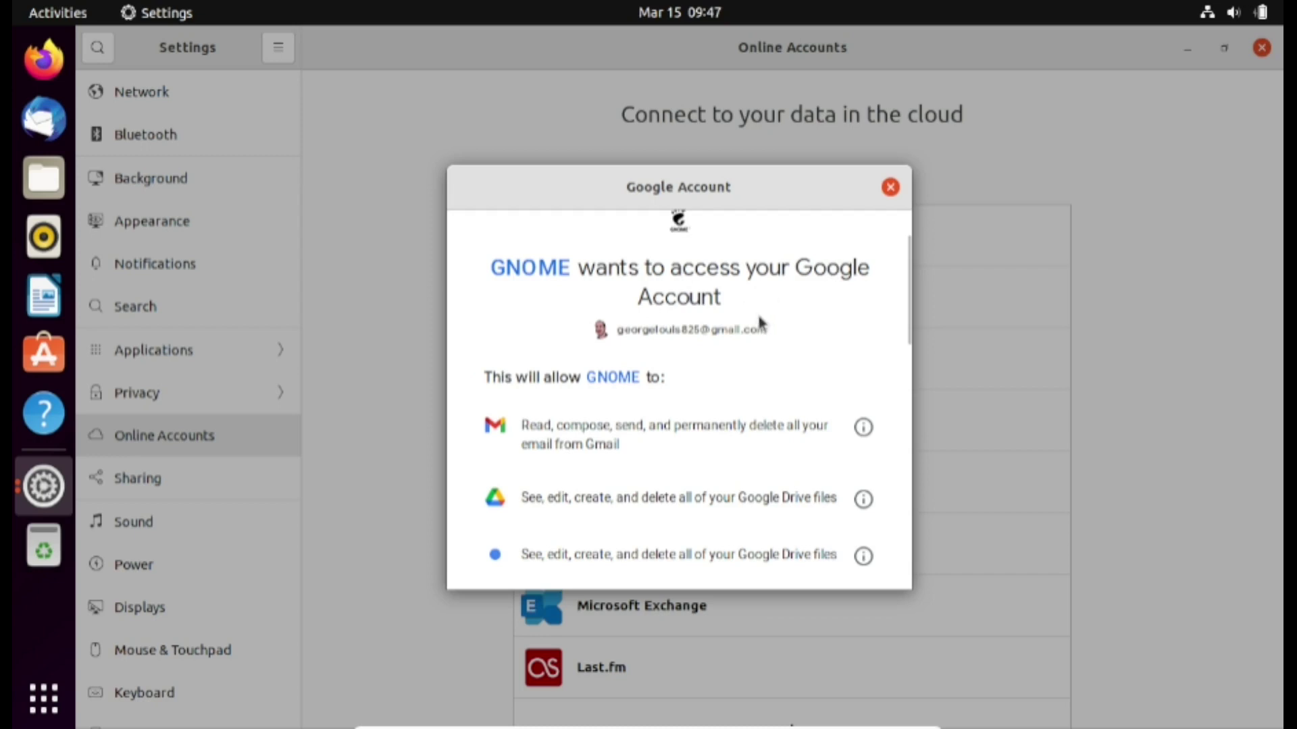
scroll(758, 322, "down", 10)
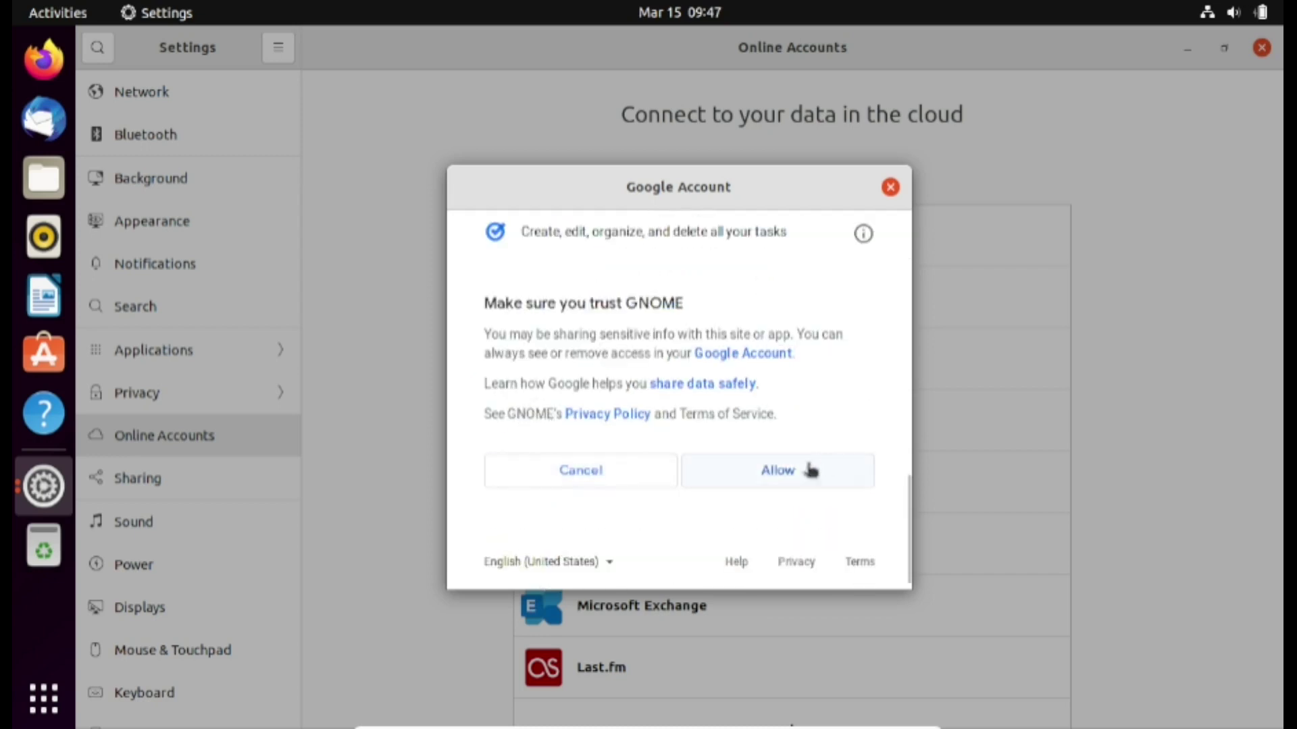
left_click(794, 472)
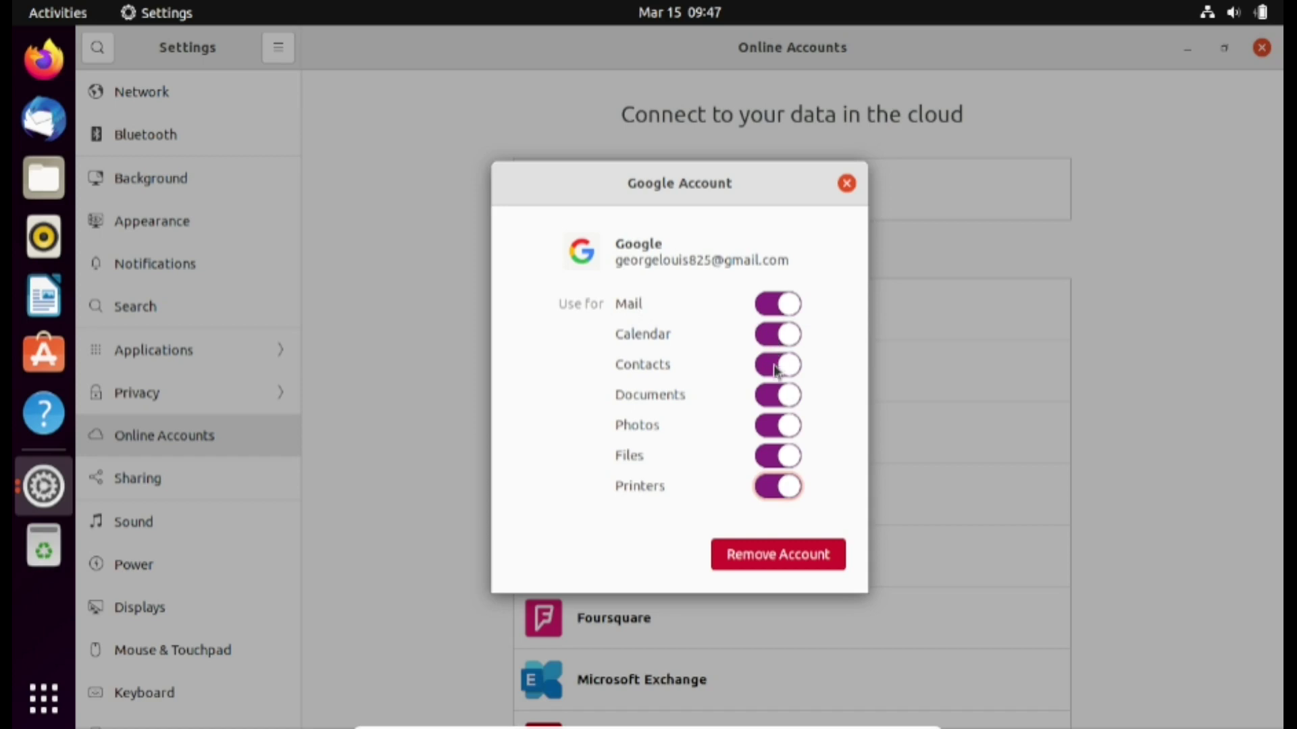
Turn off Photos and Printers for the Google account and close Settings
left_click(774, 433)
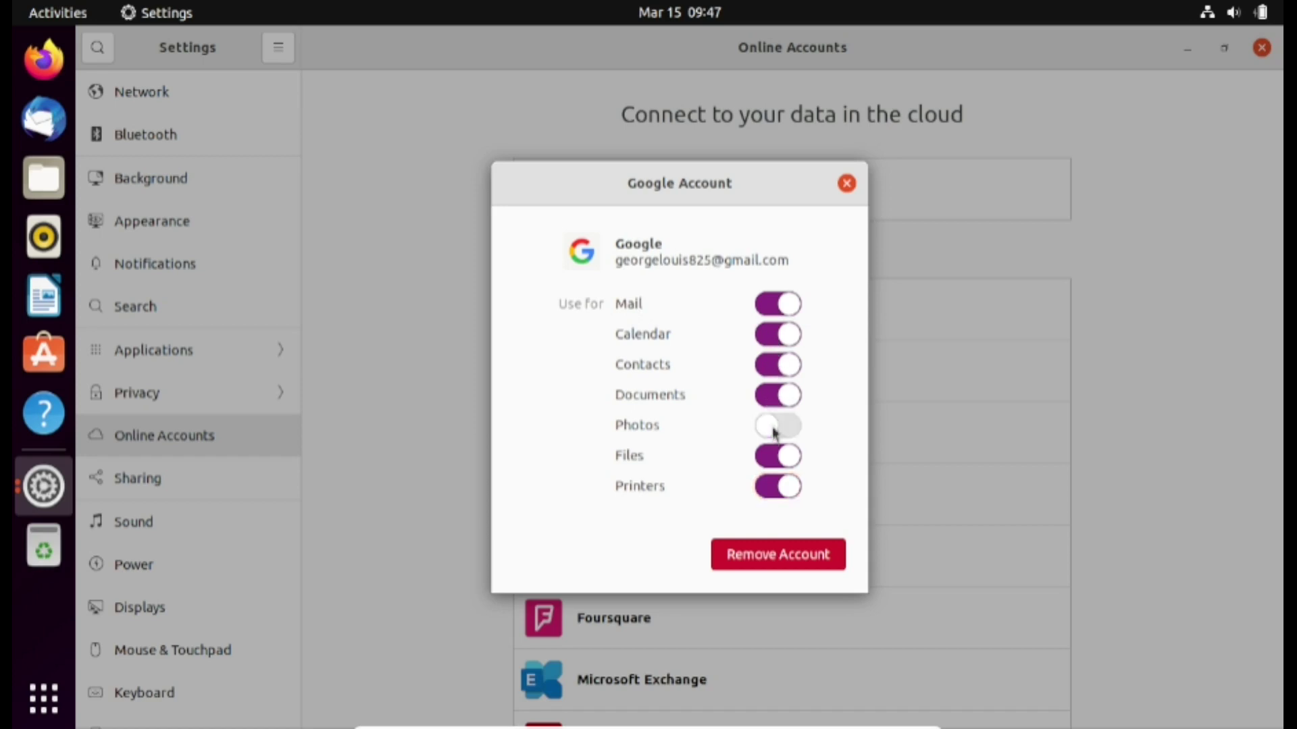
left_click(774, 490)
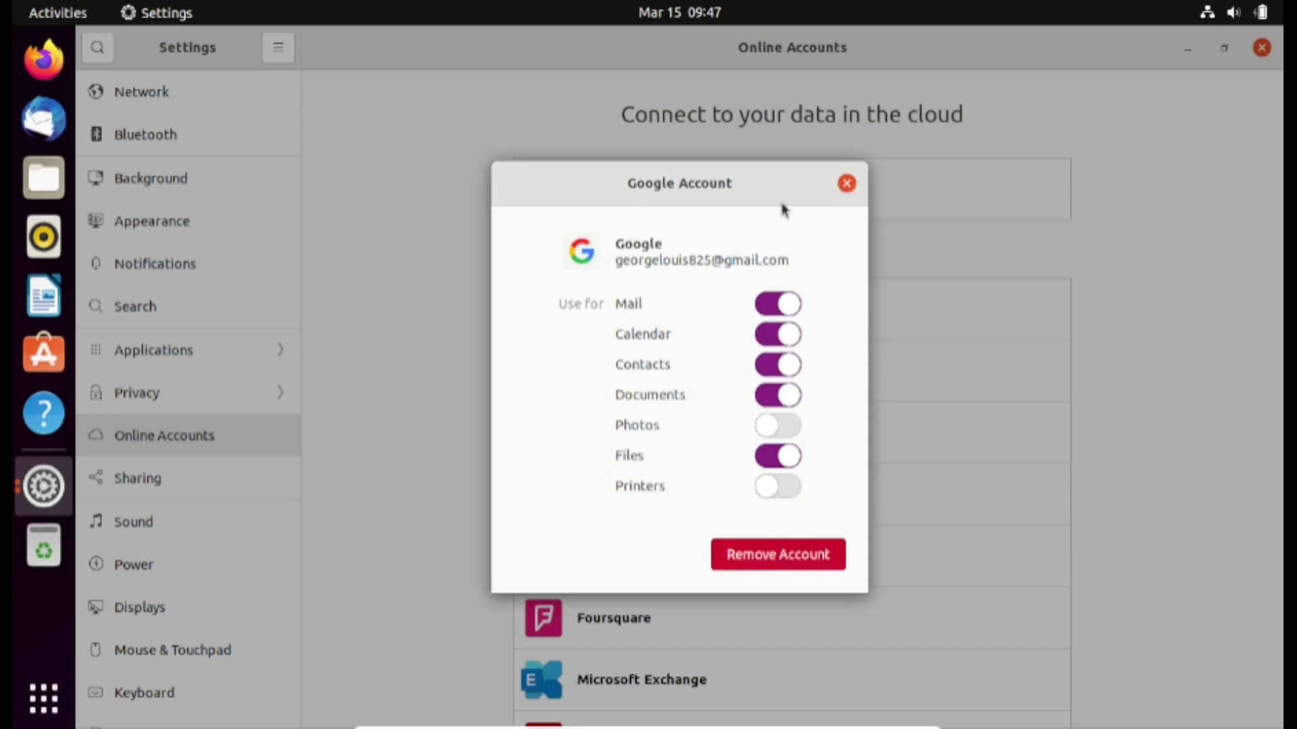
left_click(846, 184)
left_click(1261, 47)
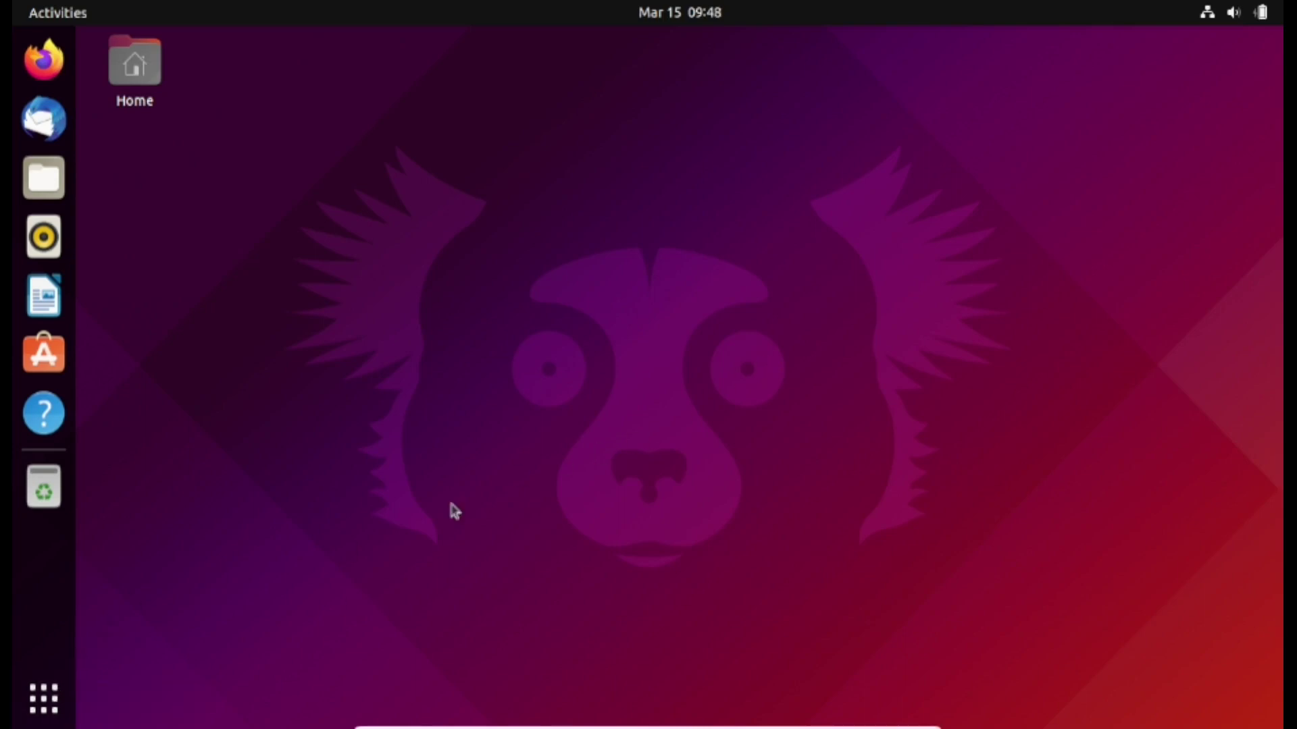
View the synced March 2022 Google events, including Job Interview, then quit Calendar
left_click(676, 13)
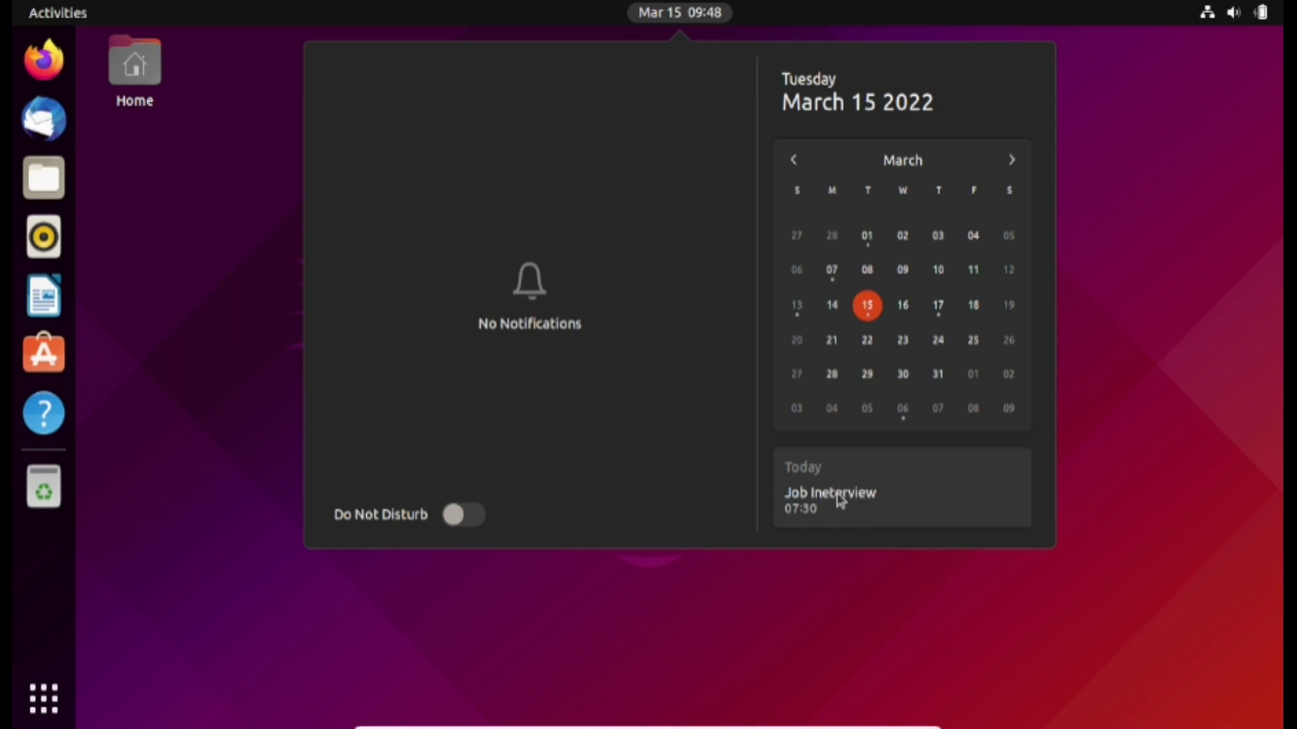
left_click(838, 498)
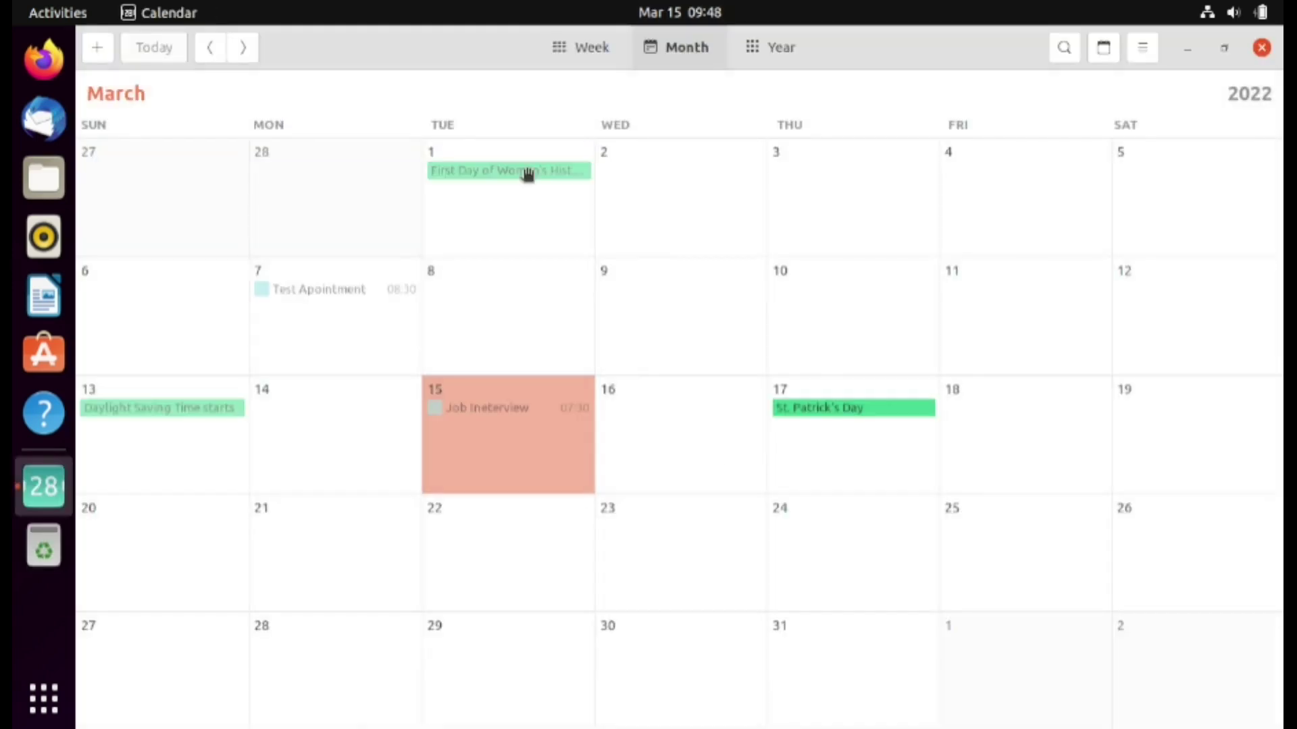
mouse_move(526, 173)
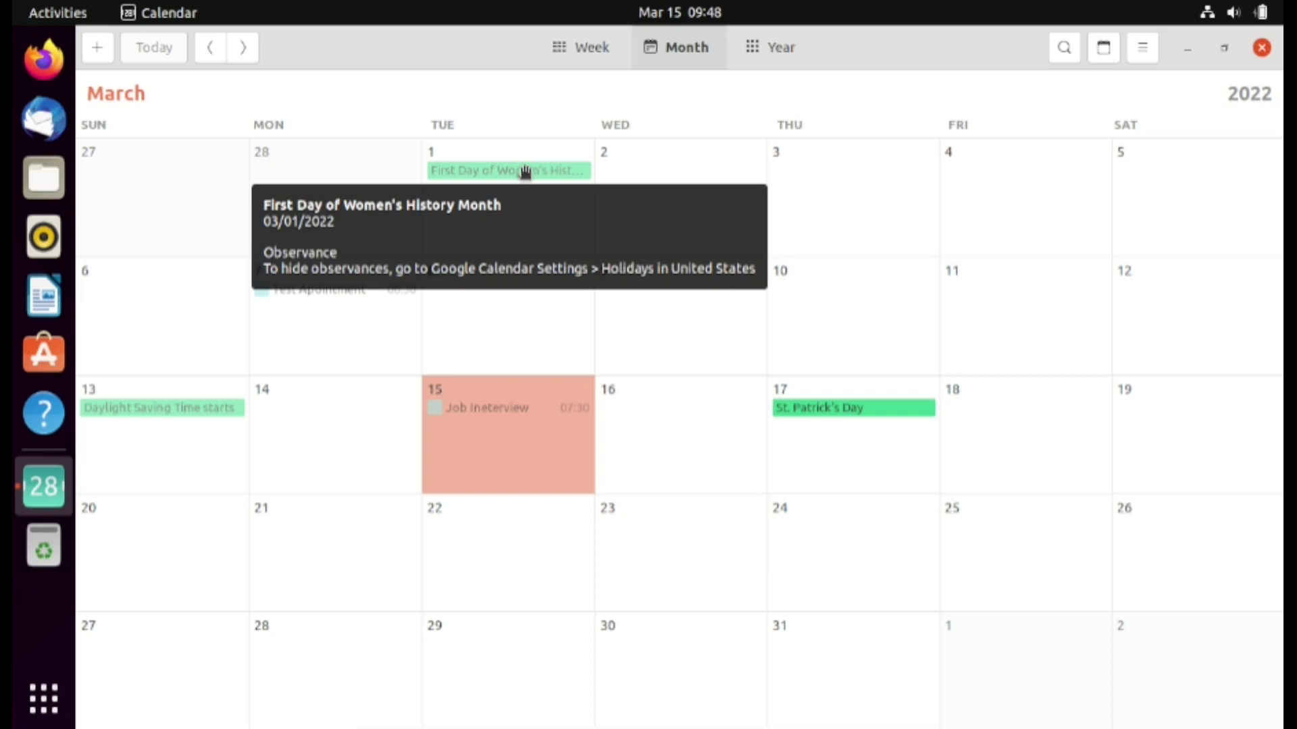
key("ctrl+q")
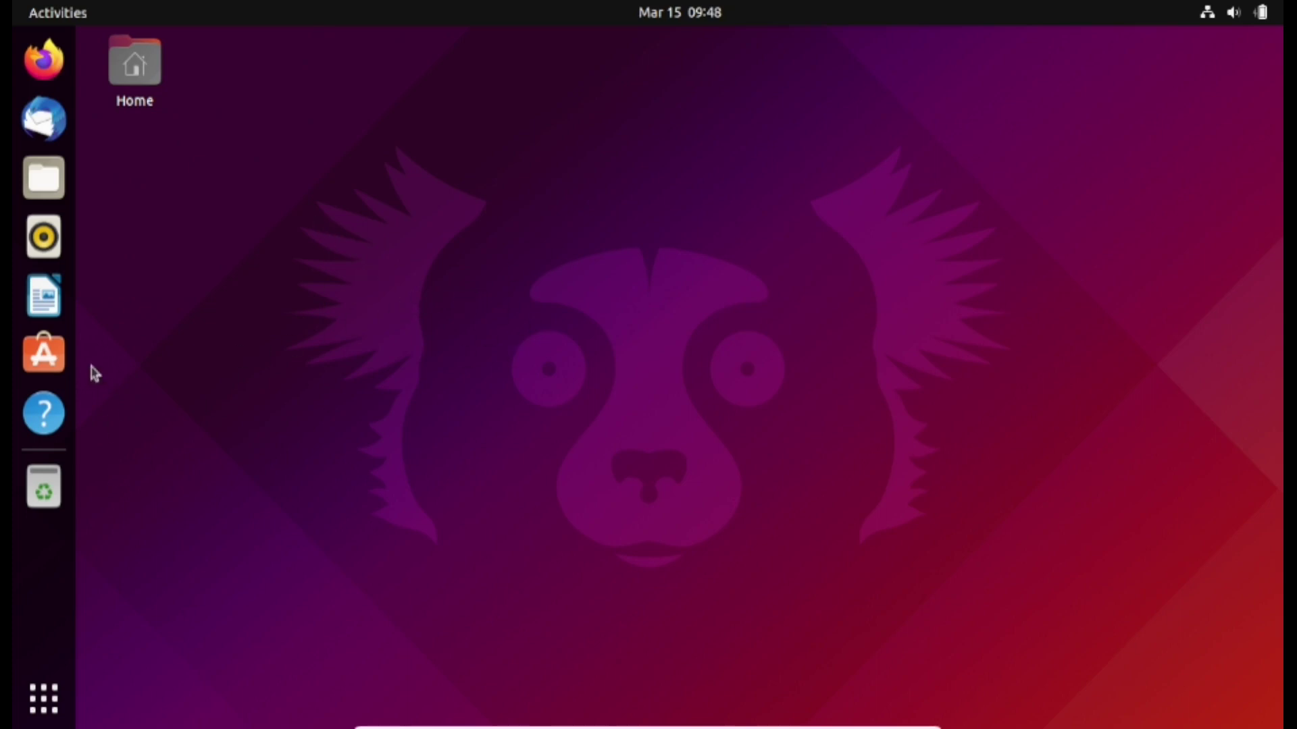
Find Evolution in Ubuntu Software by searching 'evolution' and open its details page
left_click(44, 352)
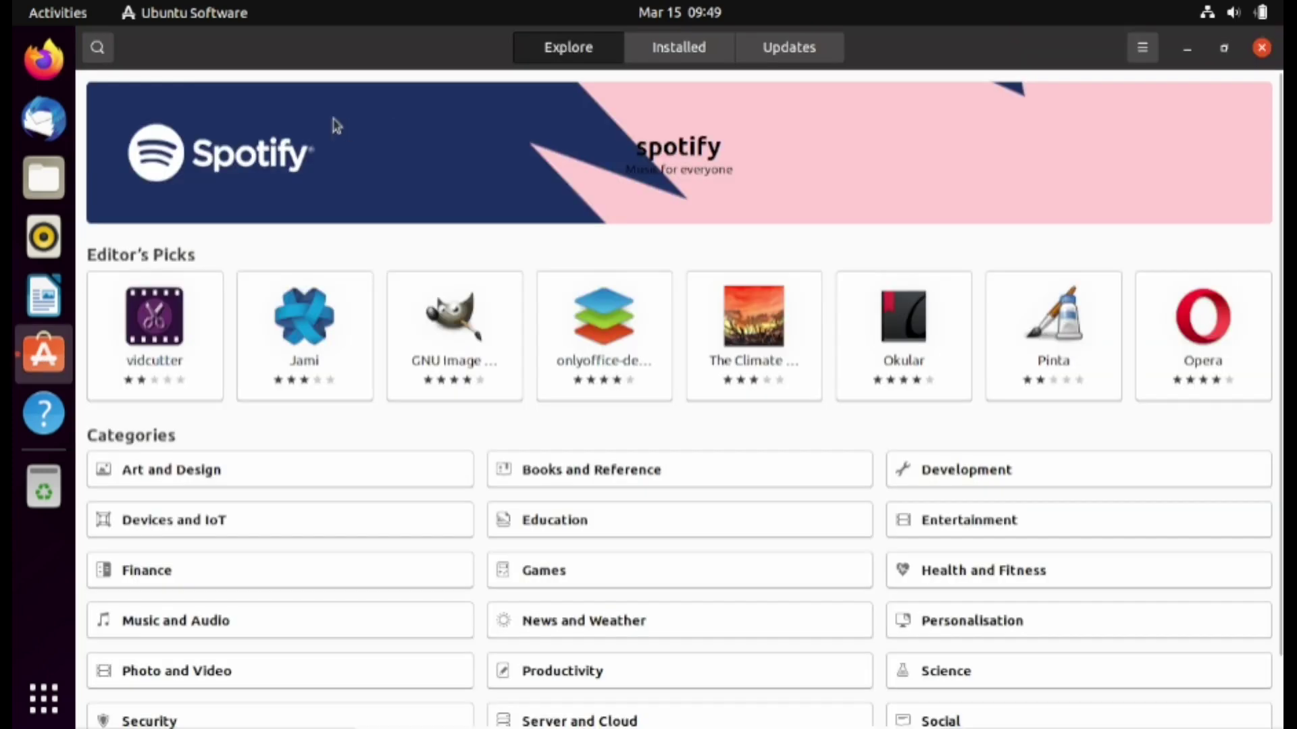
left_click(100, 49)
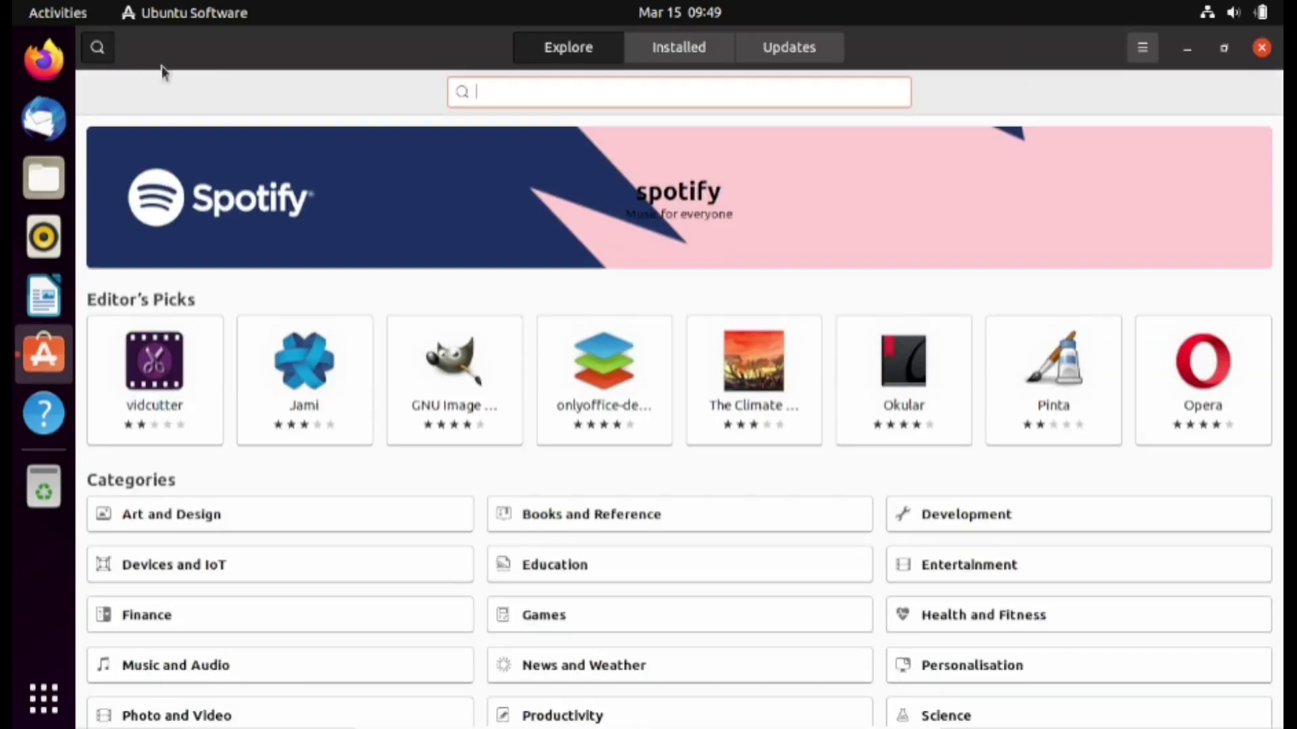
type("evolution")
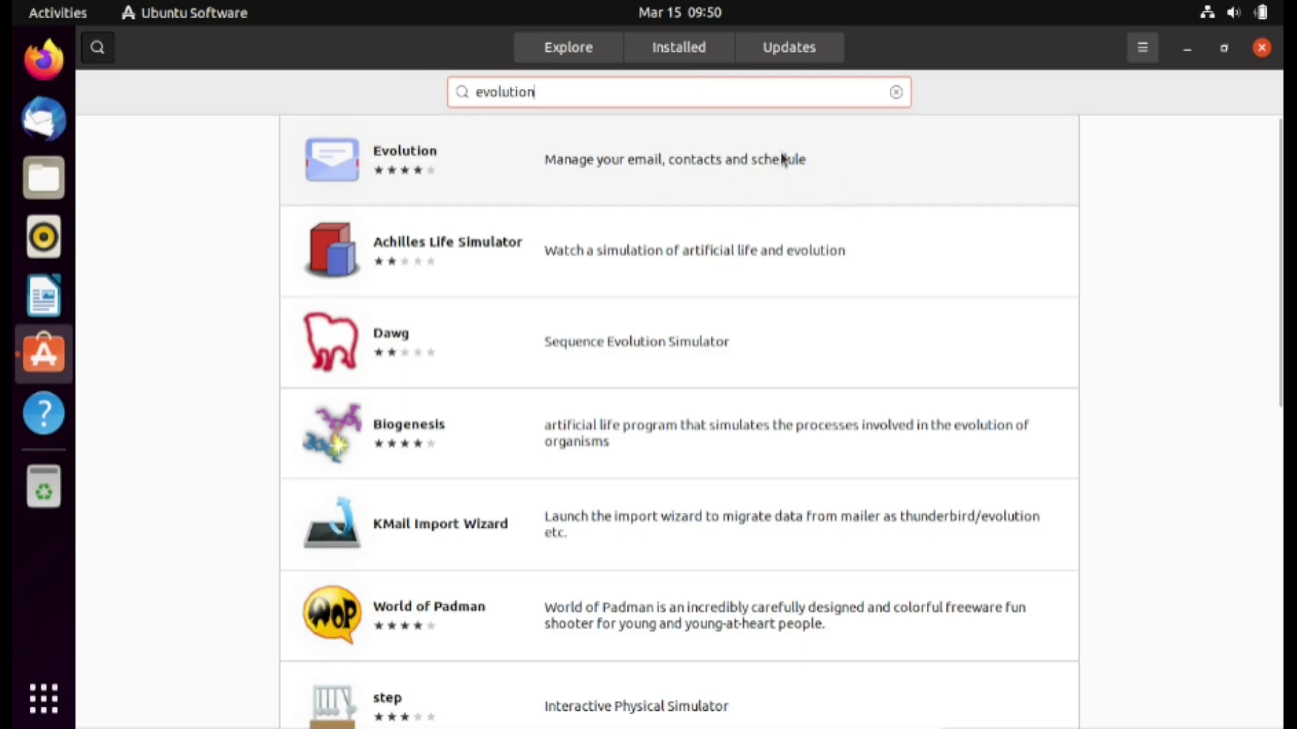
left_click(850, 165)
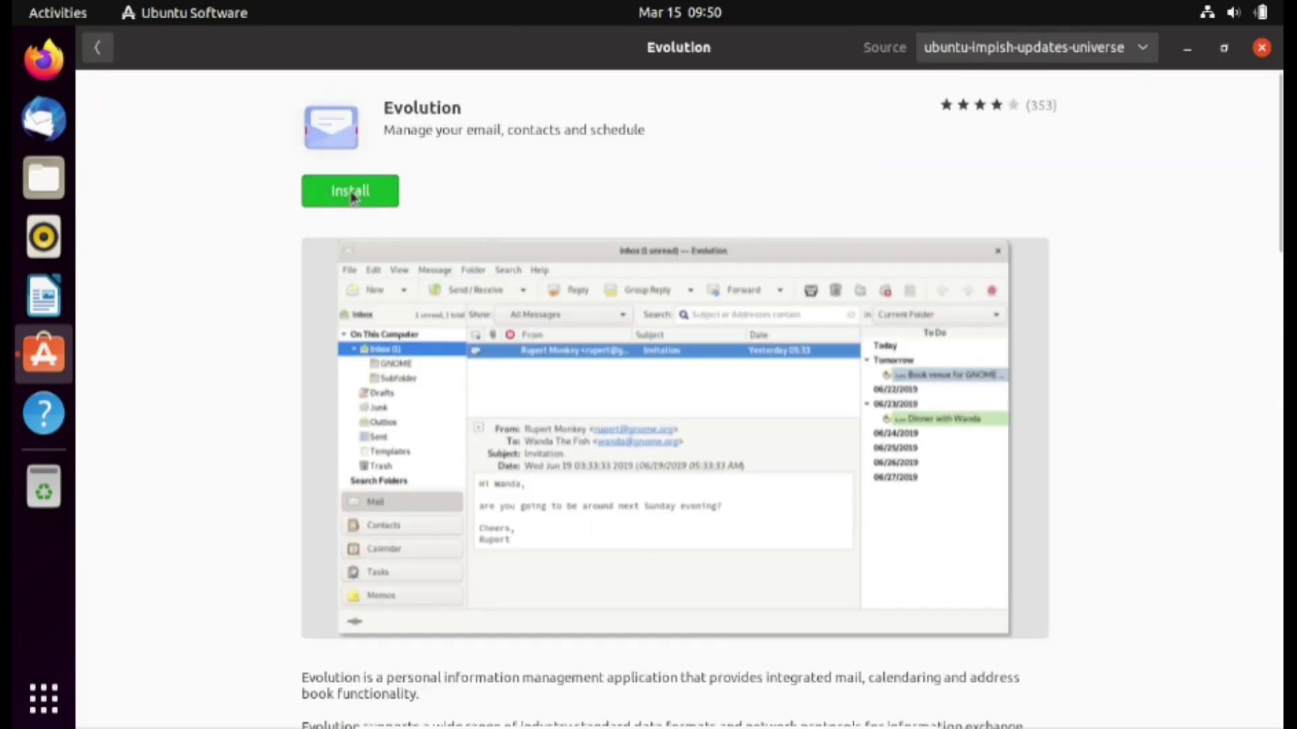
Install Evolution, authorizing with the user password, and minimize the store
left_click(350, 195)
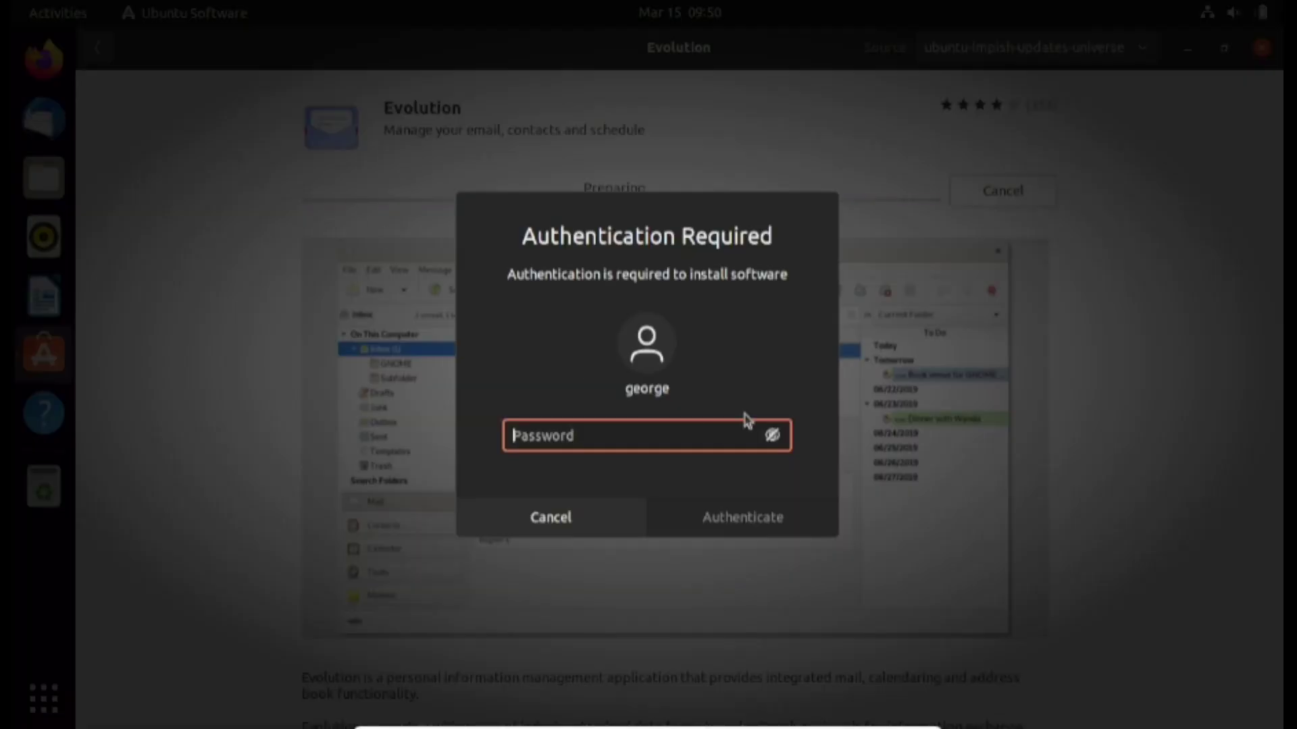
type("********")
key("Return")
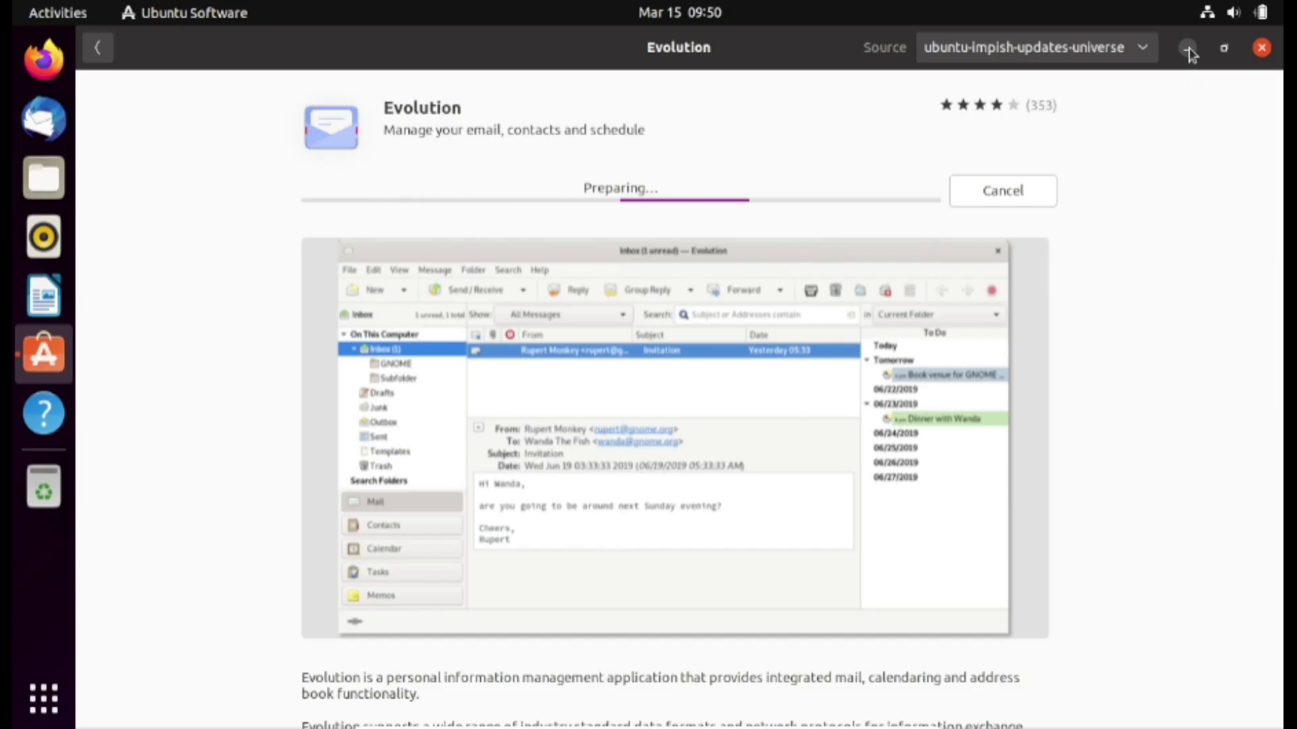
left_click(1189, 49)
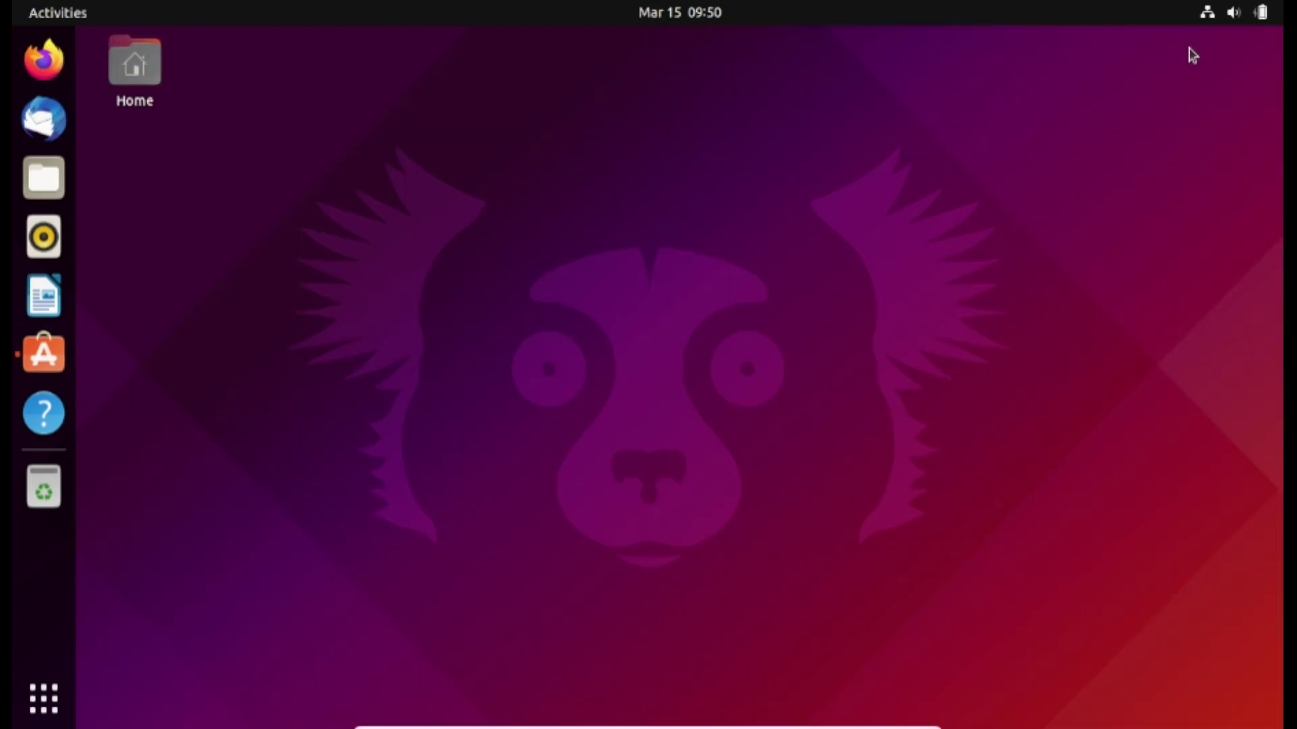
Browse the Google account's My Drive folder in Files, then return to the application grid
left_click(45, 177)
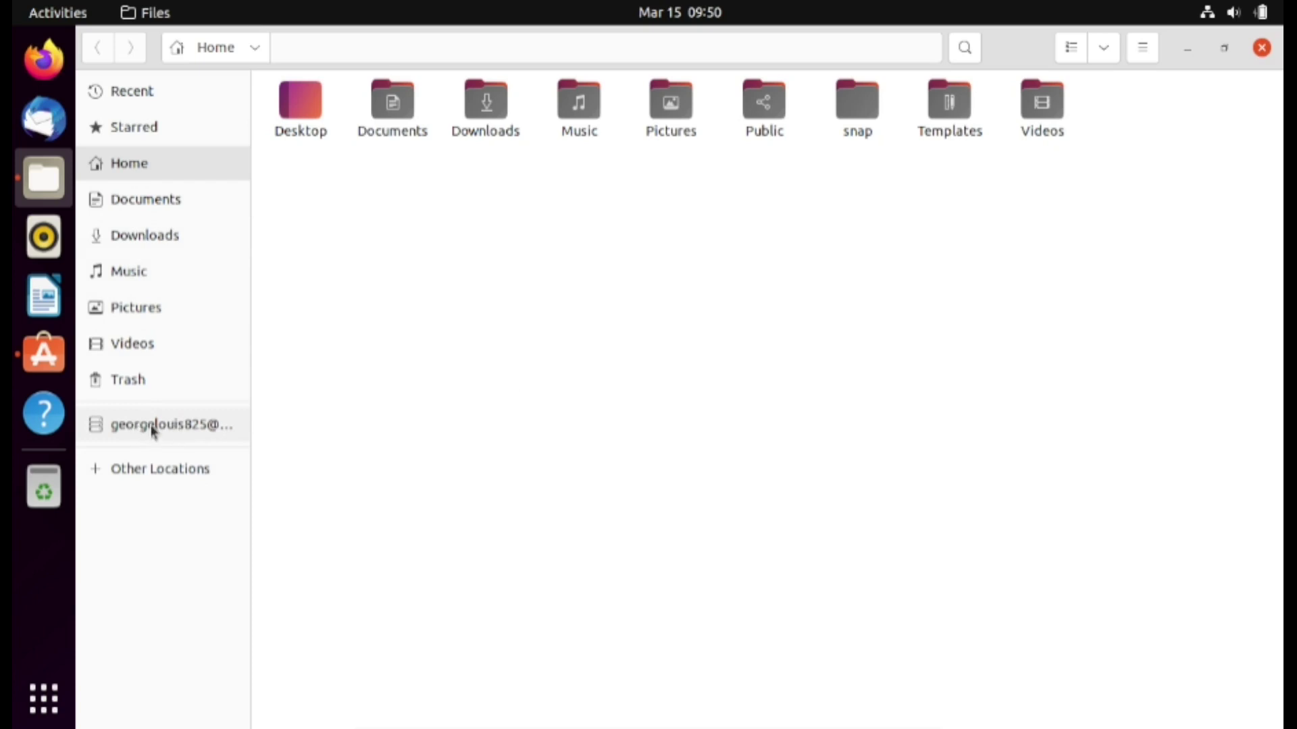
left_click(152, 426)
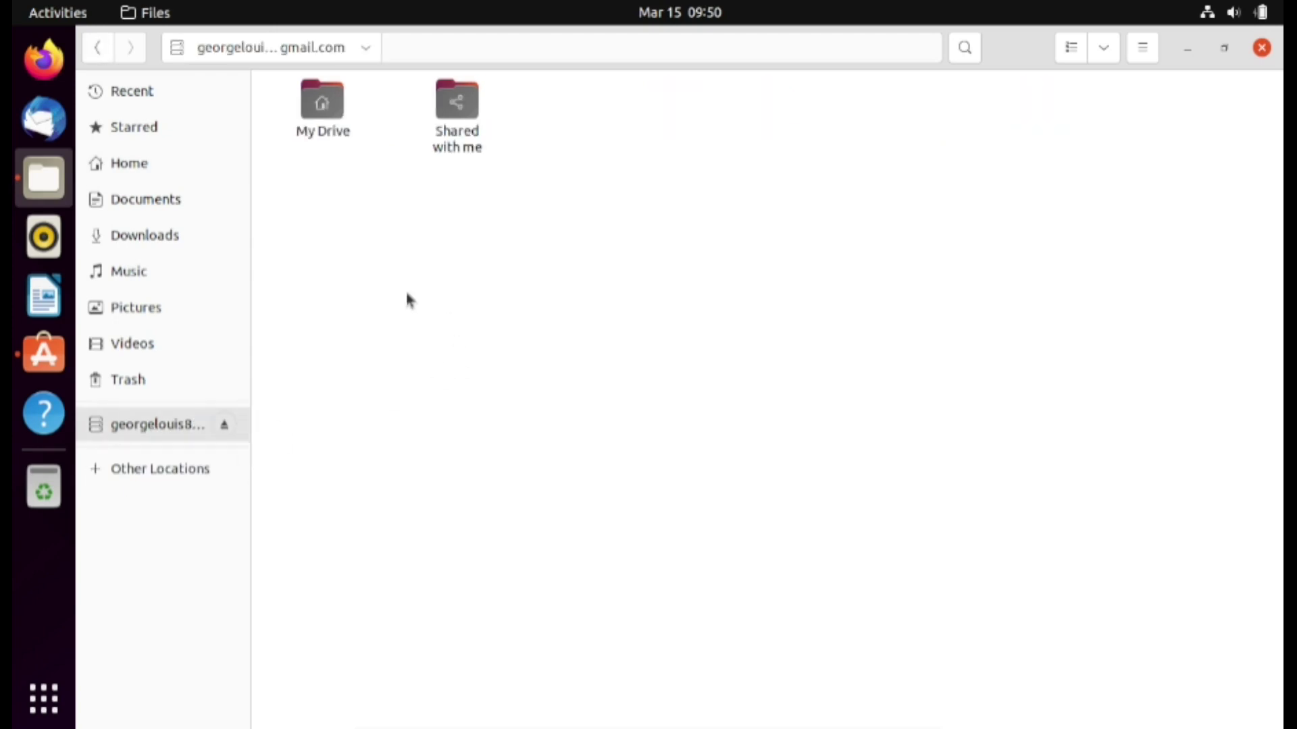
double_click(322, 106)
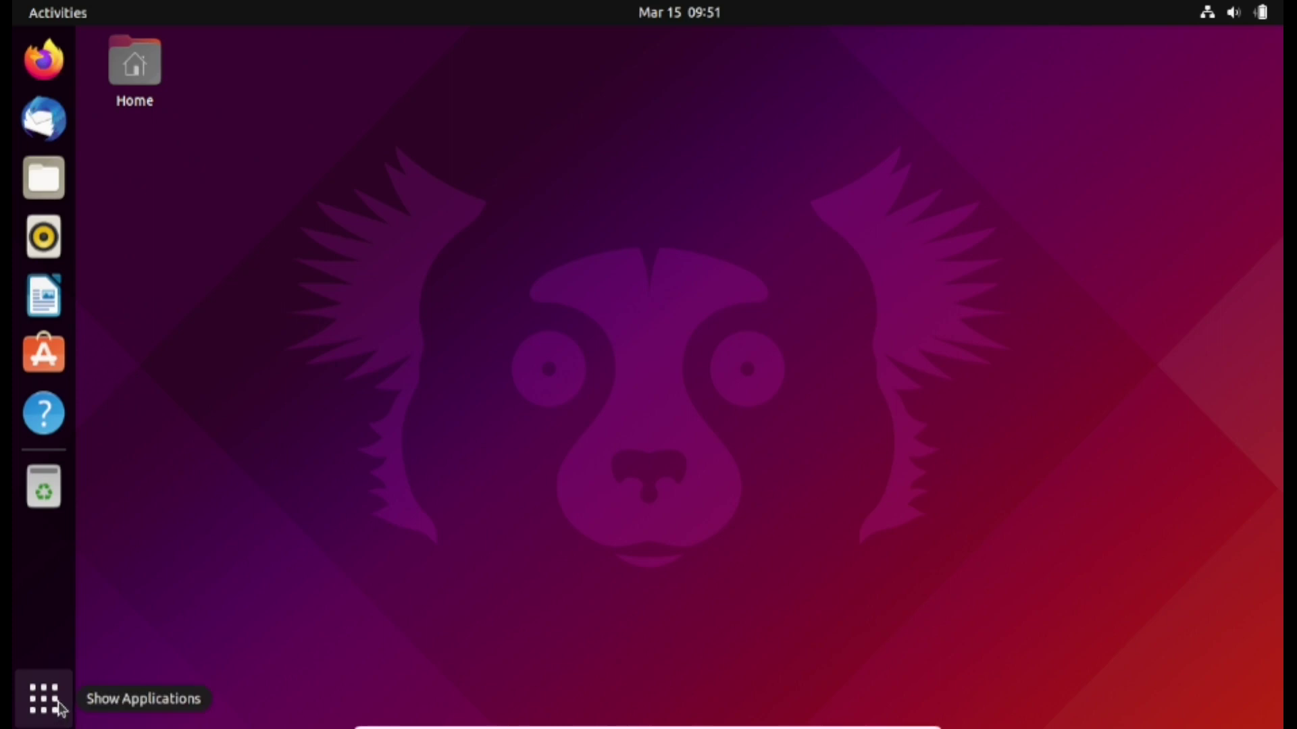
left_click(60, 706)
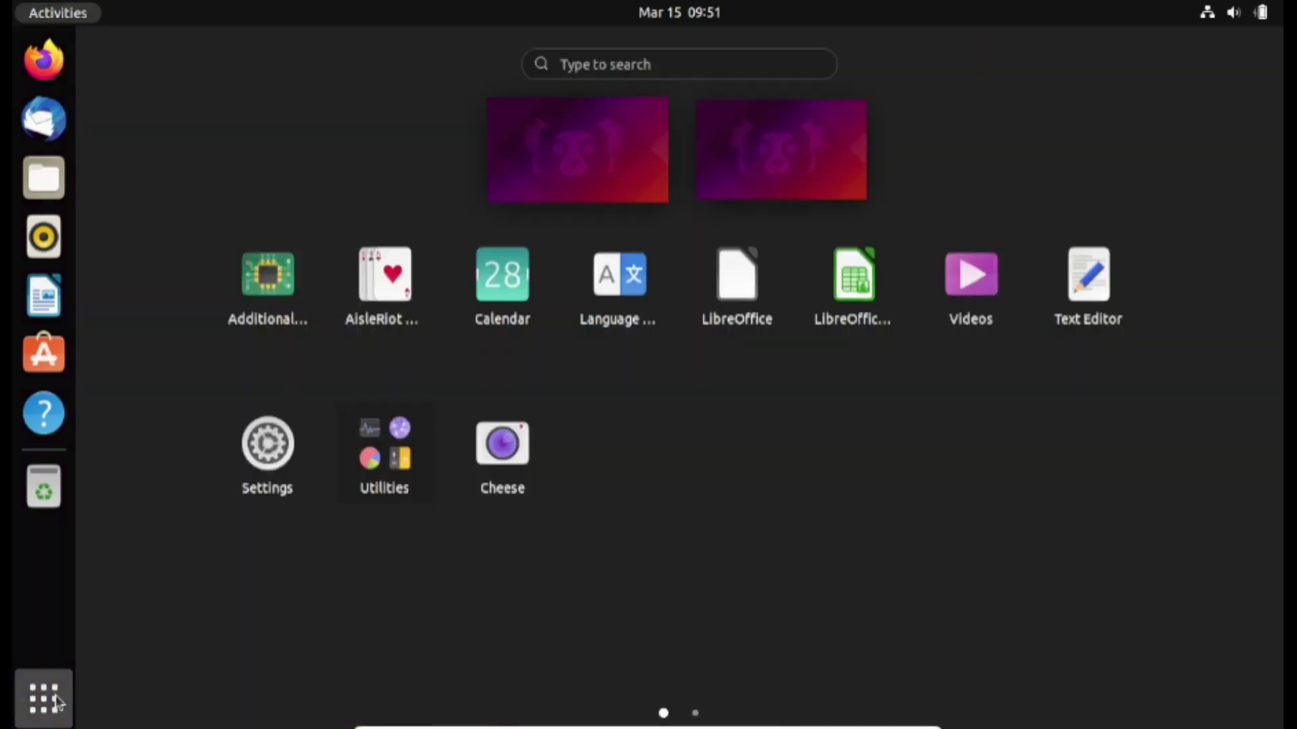
Launch Evolution via 'evol', maximize it, and open the Google account's Inbox
type("evol")
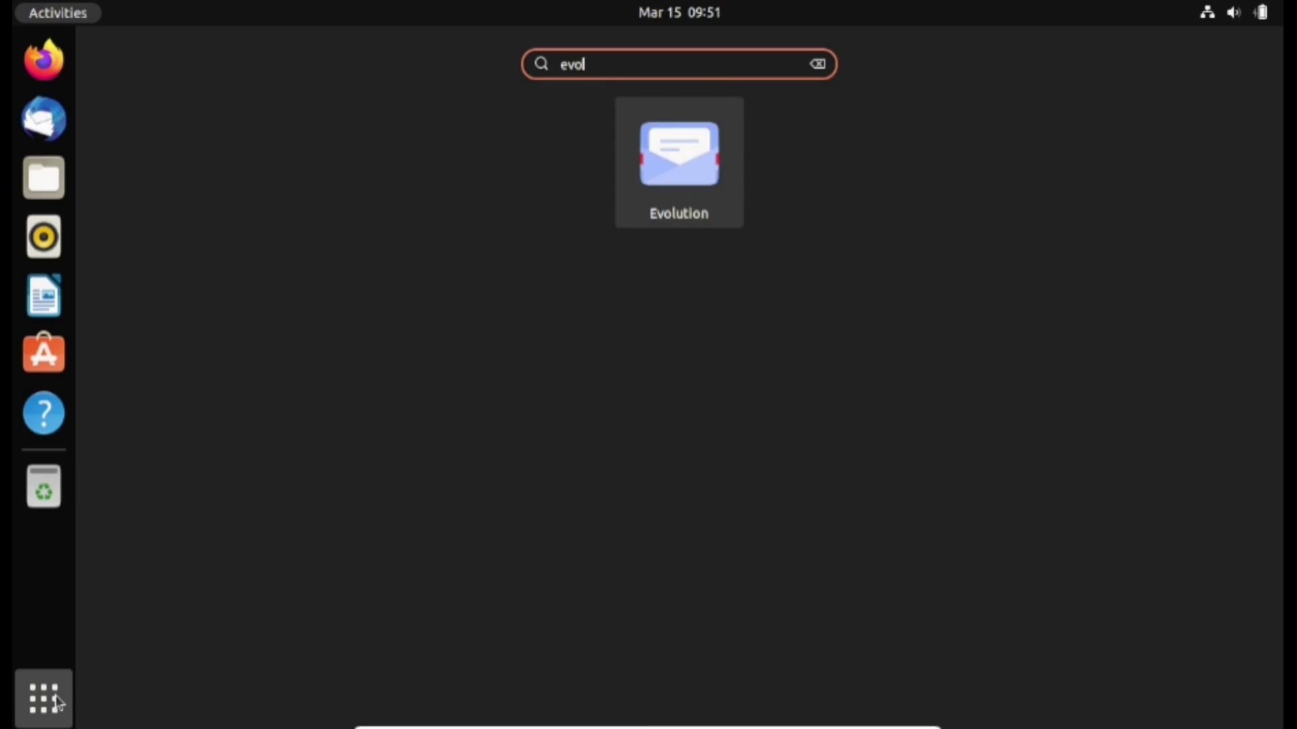
key("Return")
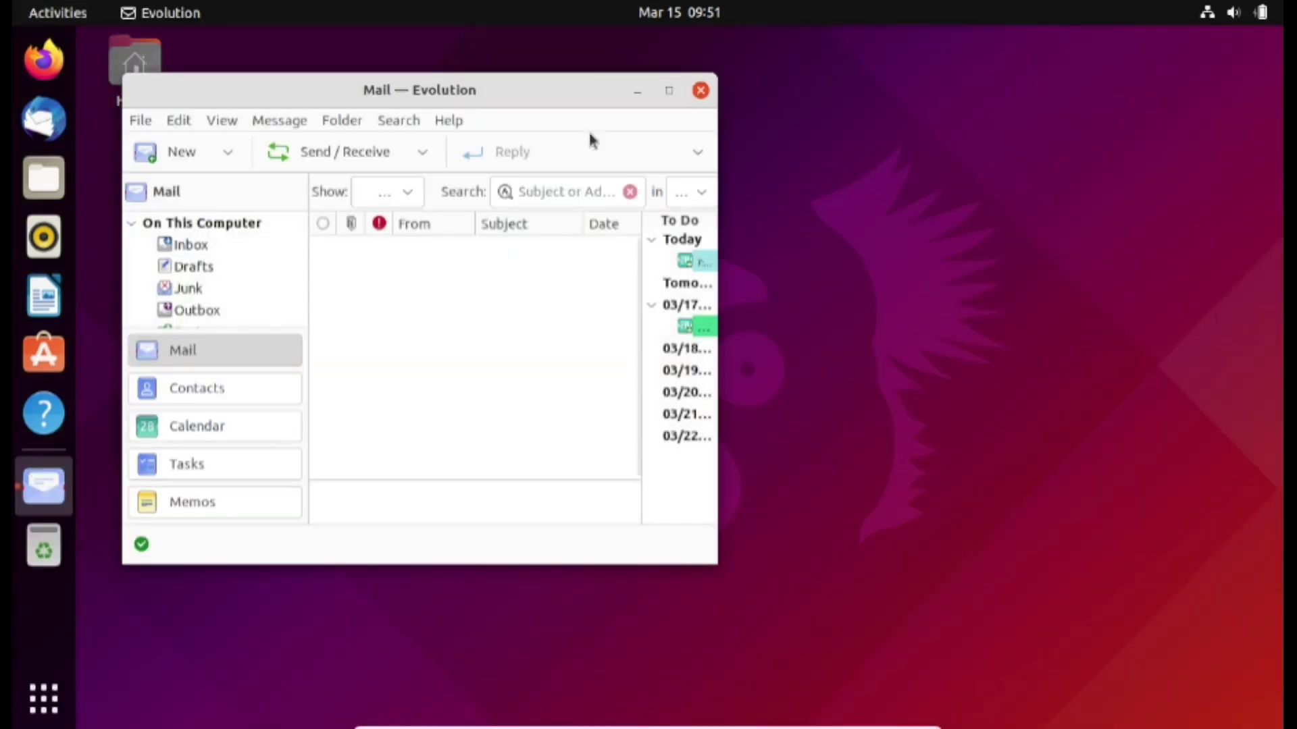
left_click(669, 90)
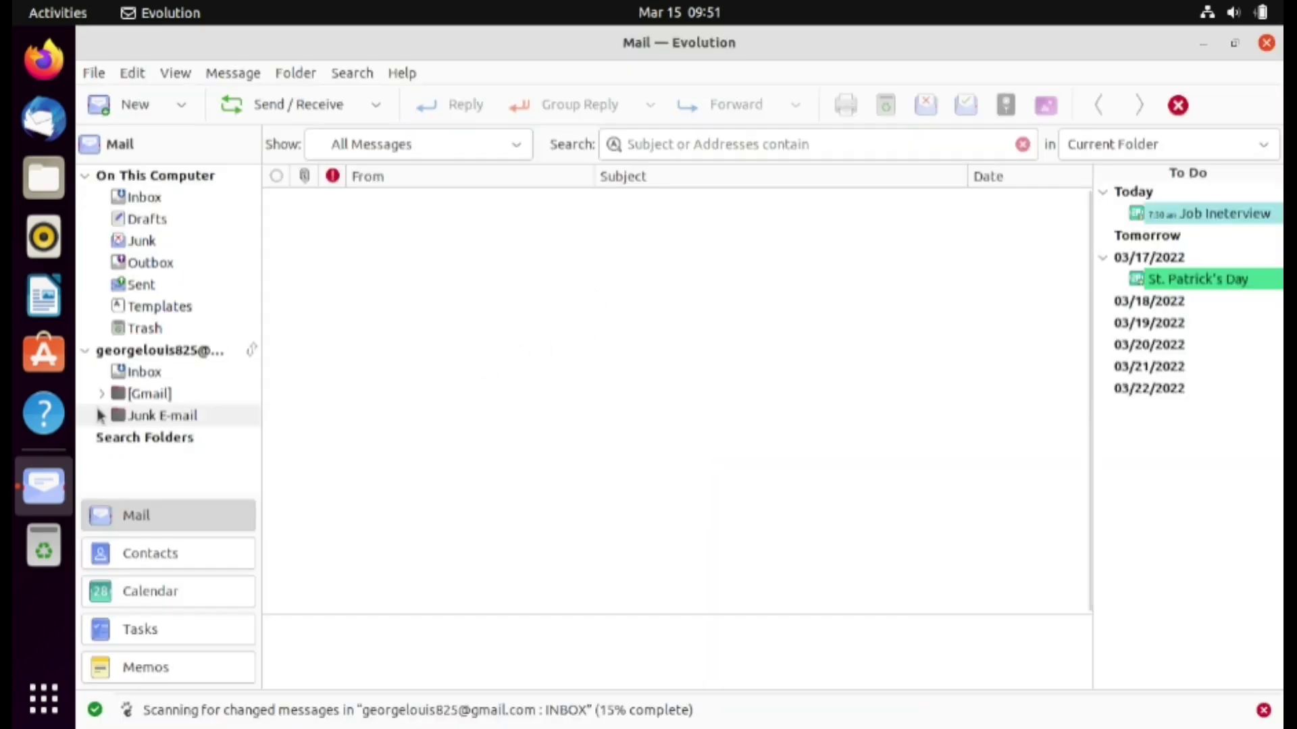
left_click(144, 372)
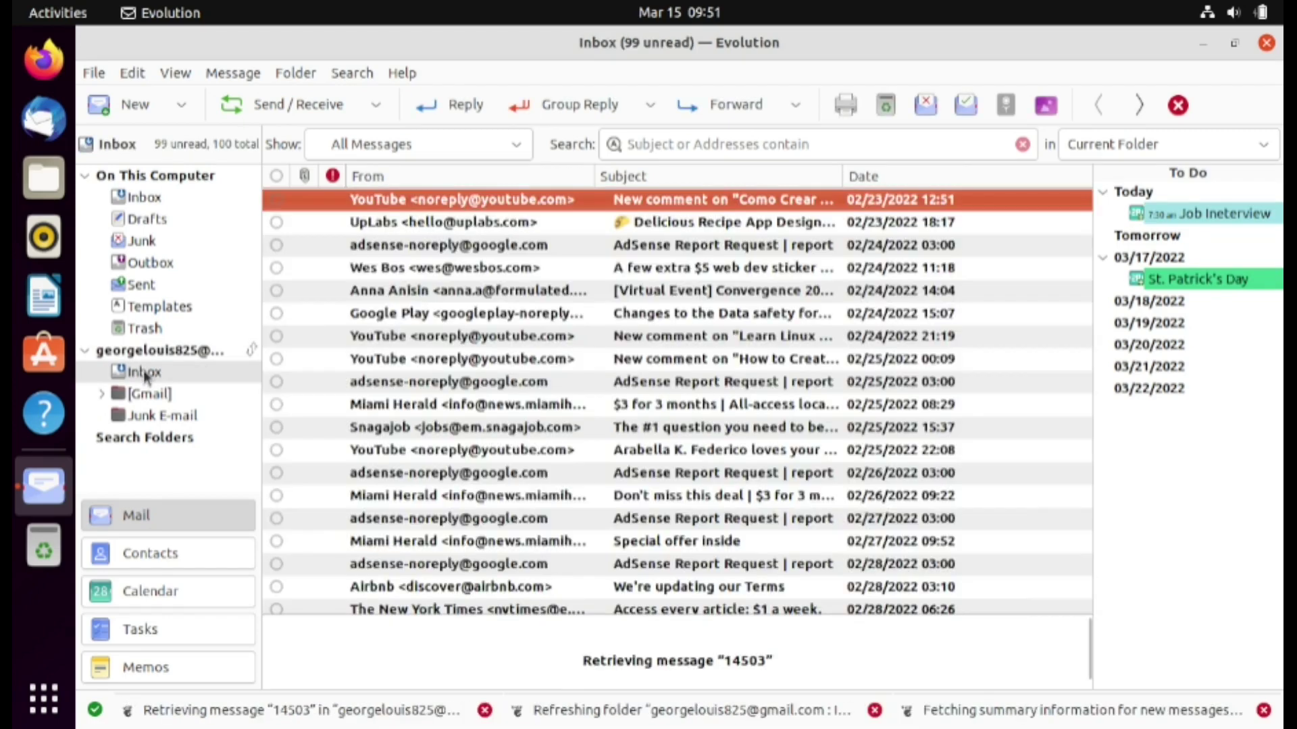